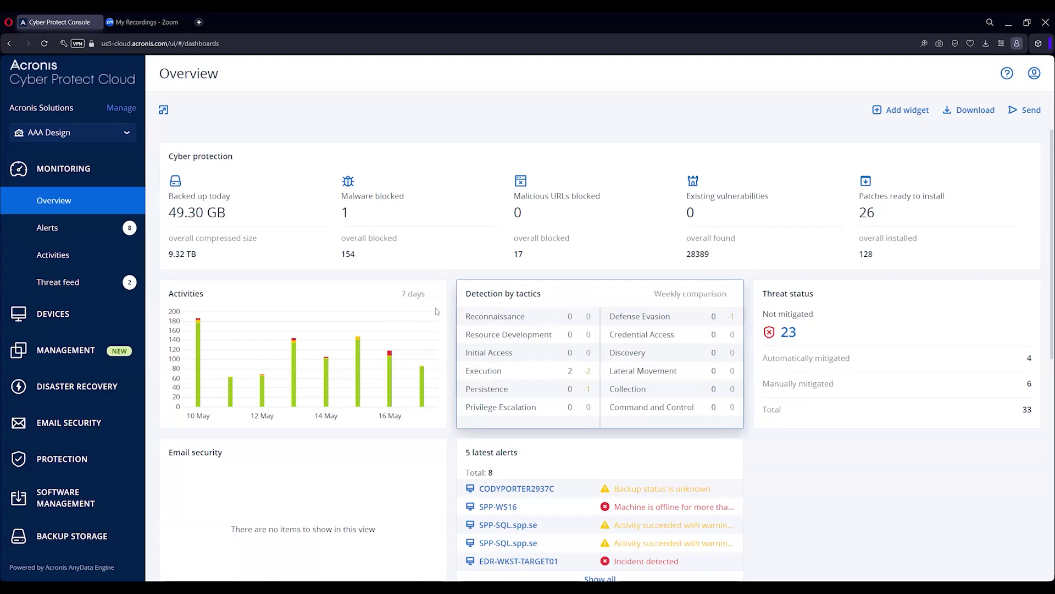
Select machine SPP-WS-3.spp.se in the Machines with agents device group
{"action": "left_click", "coordinate": [55, 314]}
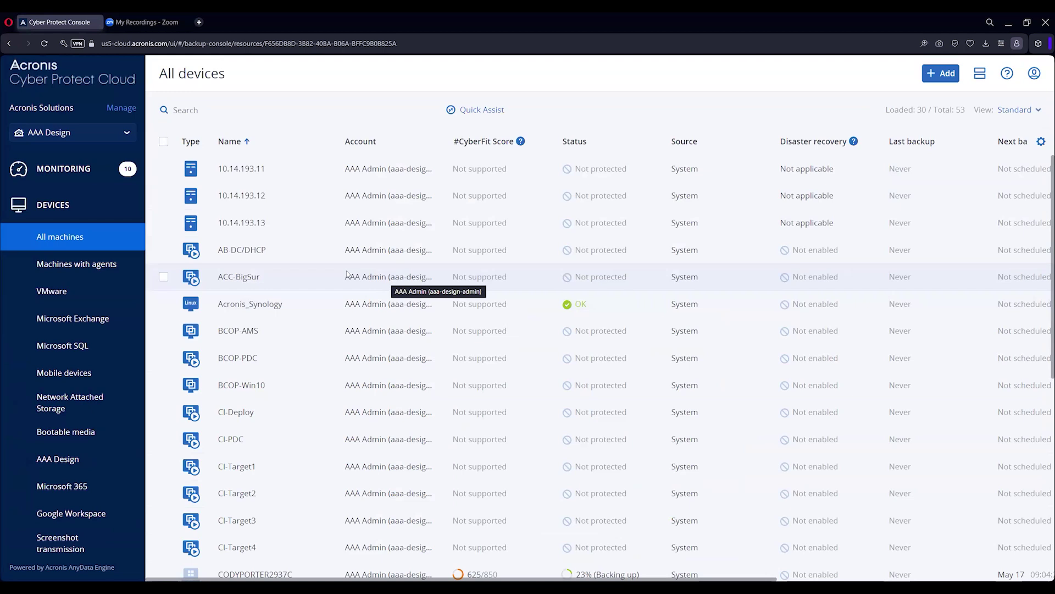
{"action": "left_click", "coordinate": [76, 264]}
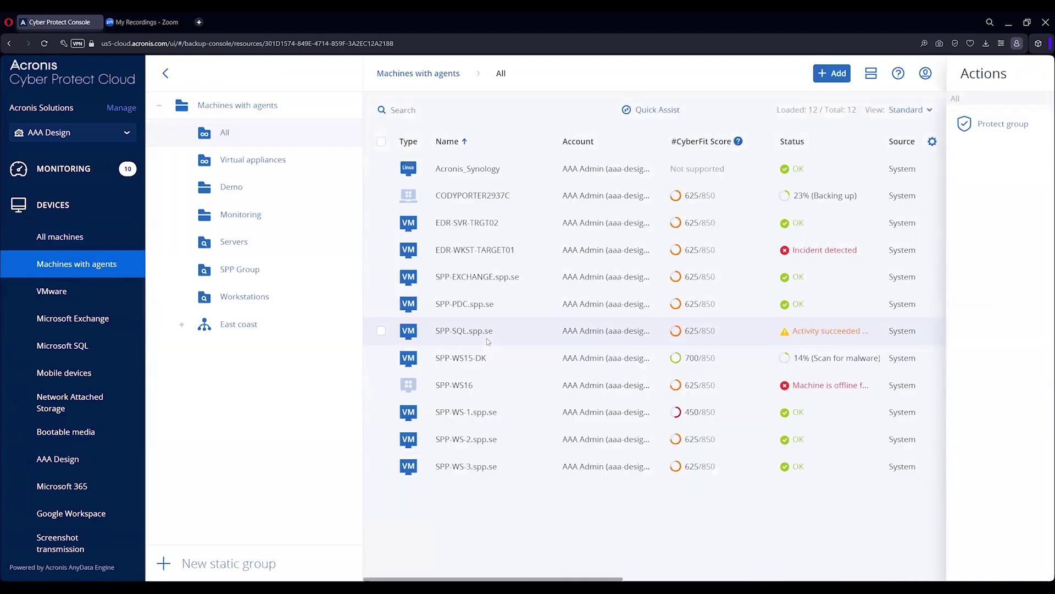
{"action": "left_click", "coordinate": [489, 466]}
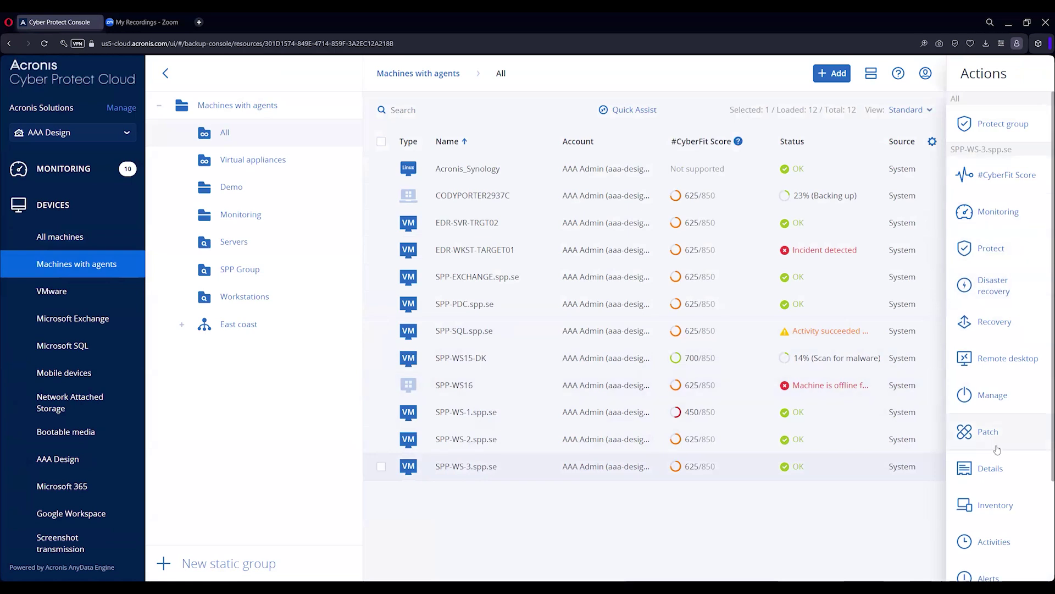
Open protection for SPP-WS-3.spp.se, start adding a plan, and list the plan types to create
{"action": "left_click", "coordinate": [998, 249]}
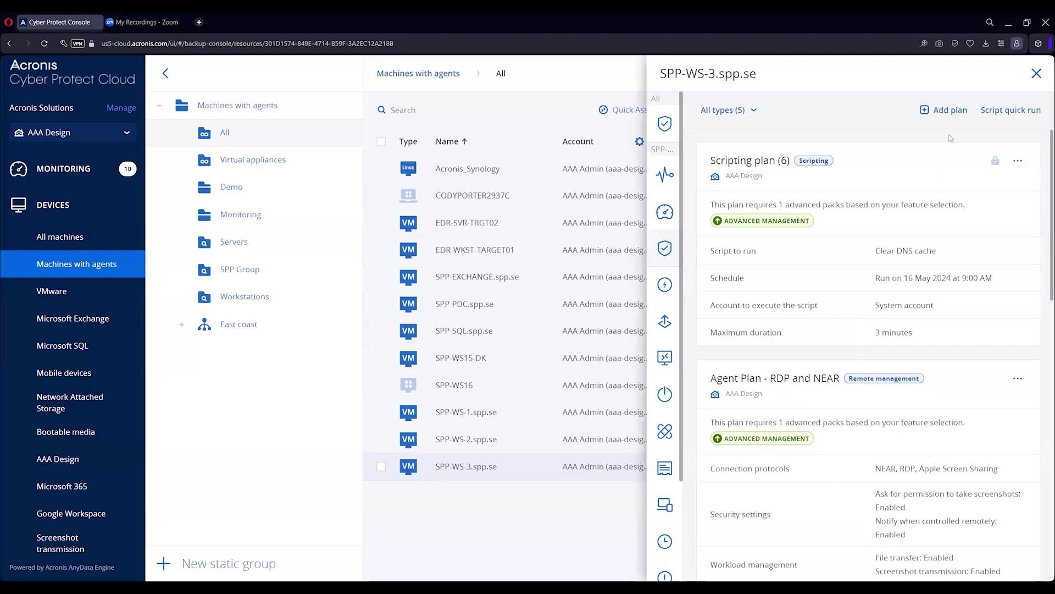
{"action": "left_click", "coordinate": [958, 106]}
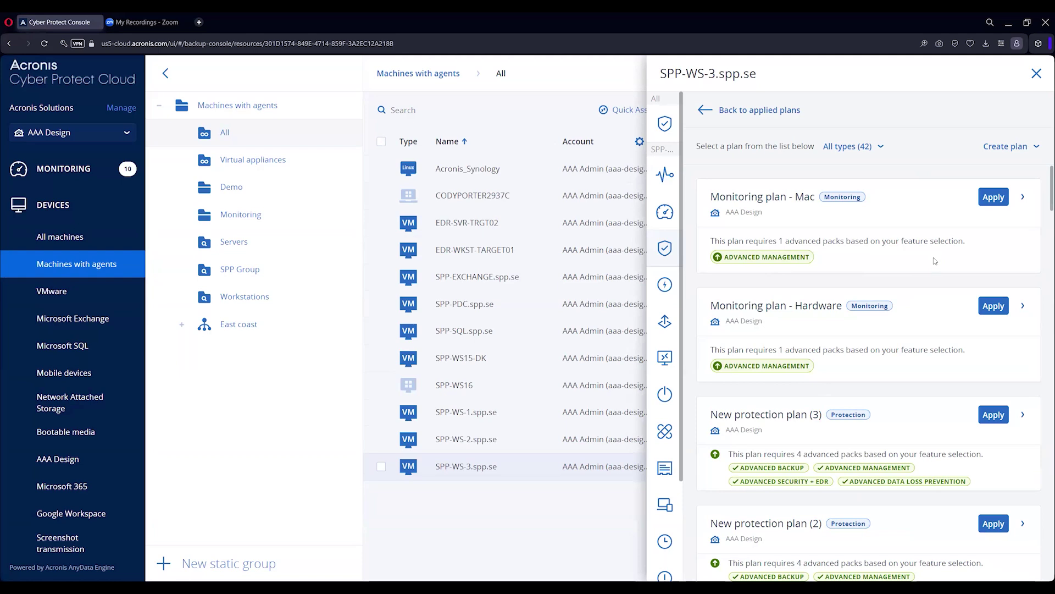
{"action": "left_click", "coordinate": [996, 147]}
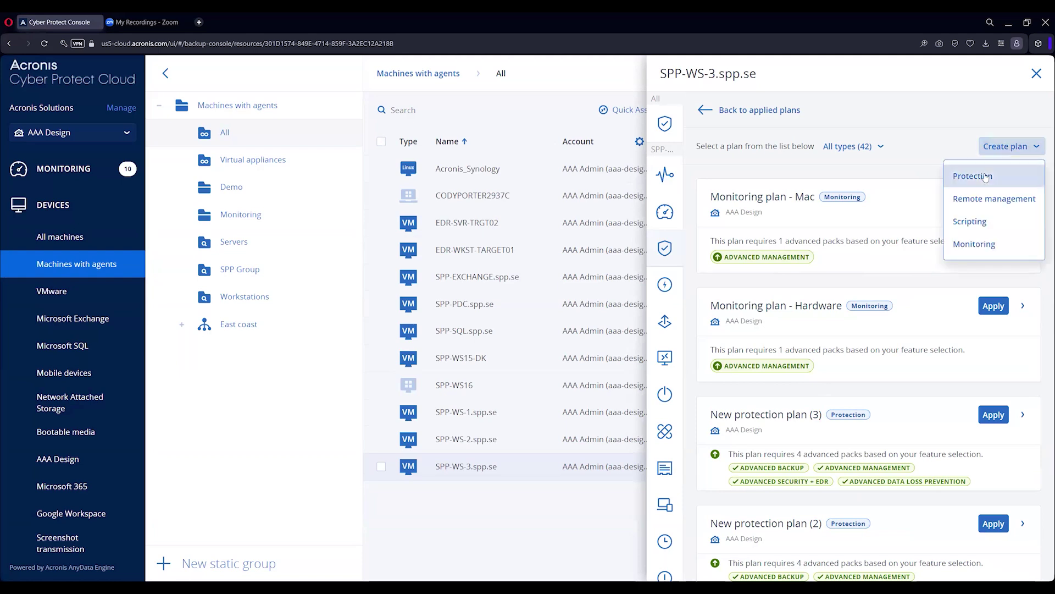
Create a new Protection plan and review the What to back up choices, keeping Entire machine
{"action": "left_click", "coordinate": [985, 174]}
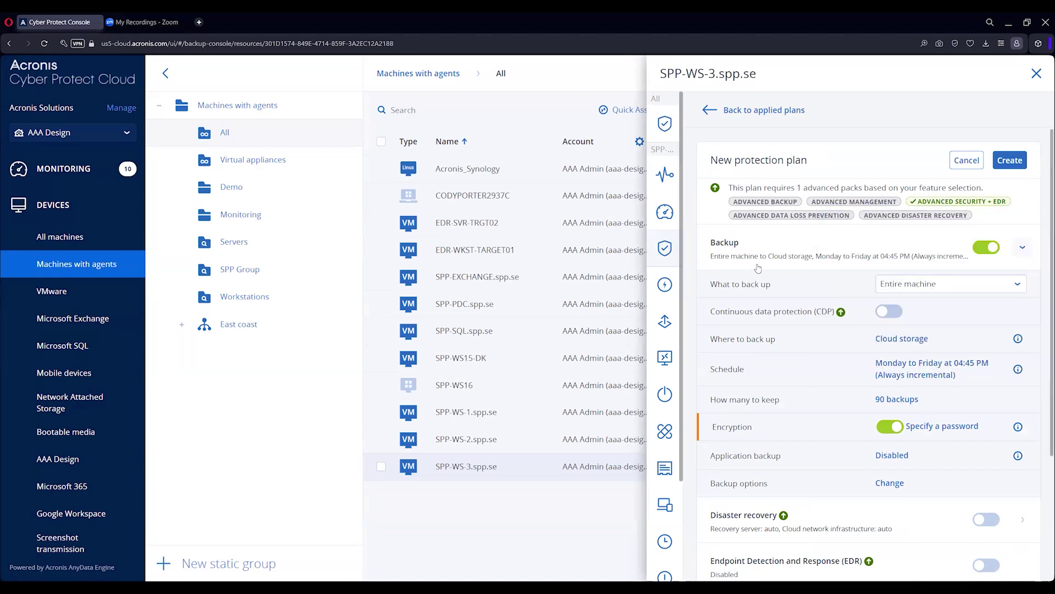
{"action": "left_click", "coordinate": [921, 287]}
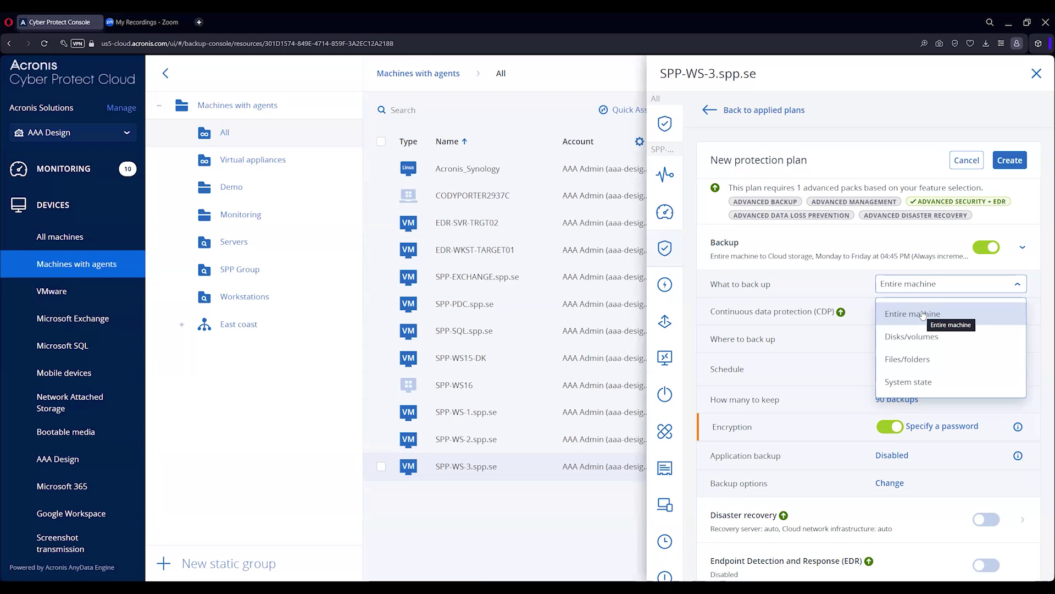
{"action": "left_click", "coordinate": [923, 314]}
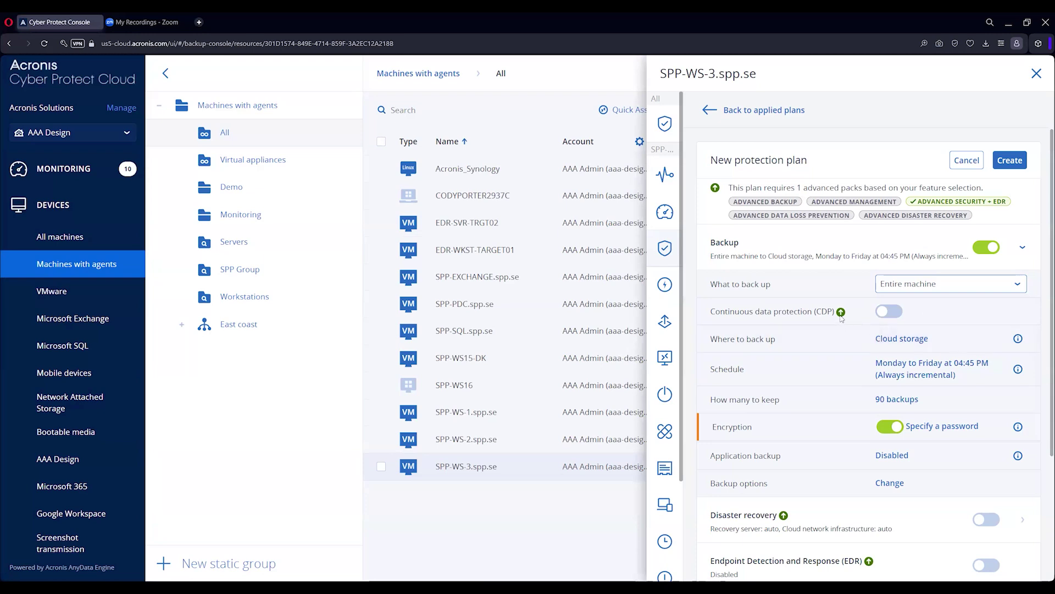
Start adding a Public cloud backup location and list providers Microsoft Azure, Amazon S3 and Wasabi
{"action": "mouse_move", "coordinate": [841, 317]}
{"action": "left_click", "coordinate": [911, 340]}
{"action": "left_click", "coordinate": [1009, 110]}
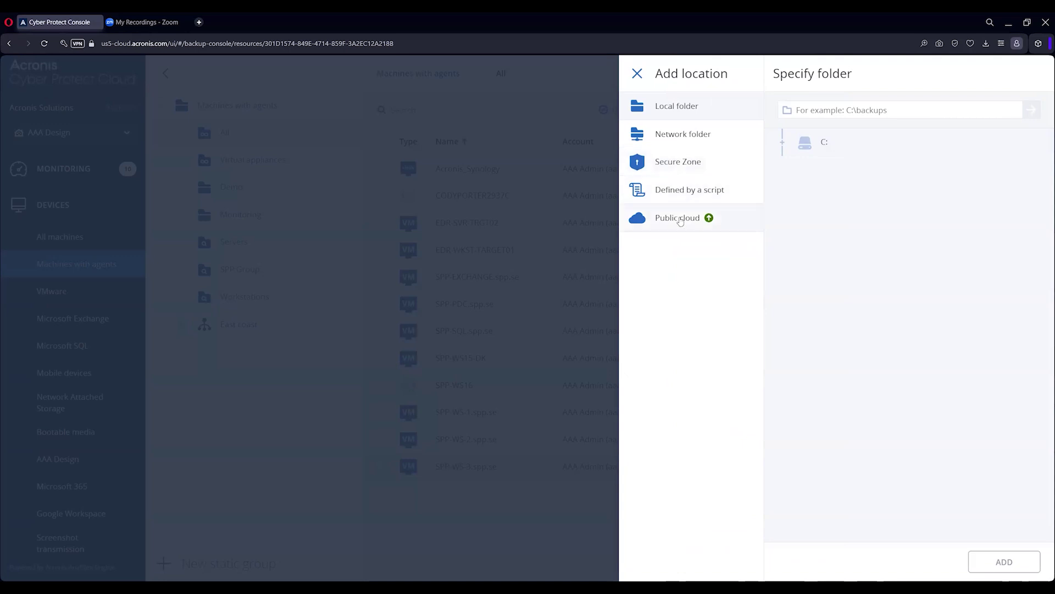
{"action": "left_click", "coordinate": [681, 217]}
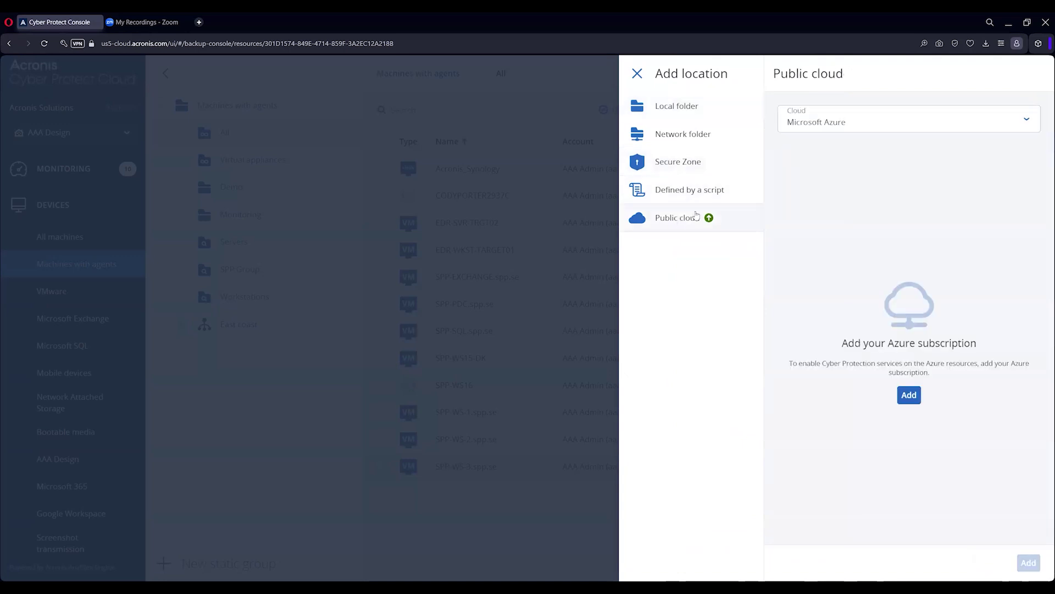
{"action": "left_click", "coordinate": [860, 126]}
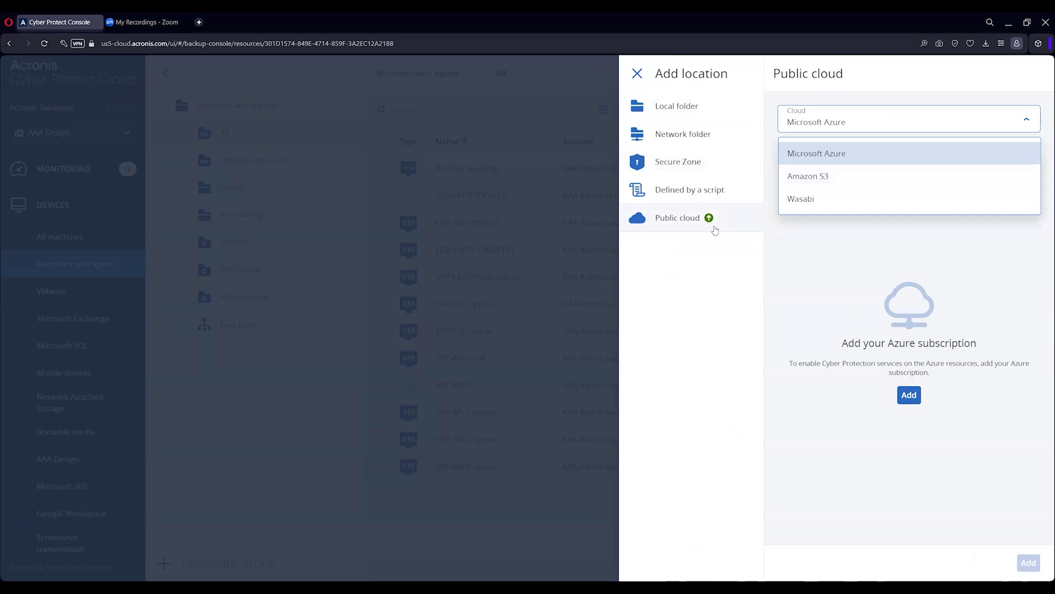
{"action": "mouse_move", "coordinate": [712, 223]}
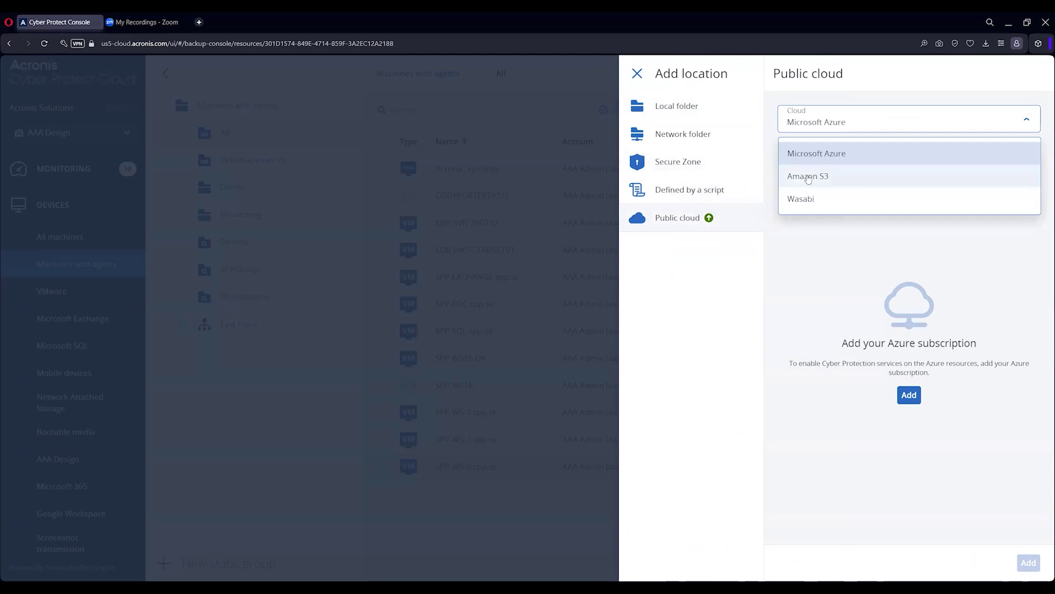
Back up to //10.14.193.2/Backups/SPP/ and add Cloud storage as a second location
{"action": "left_click", "coordinate": [638, 74]}
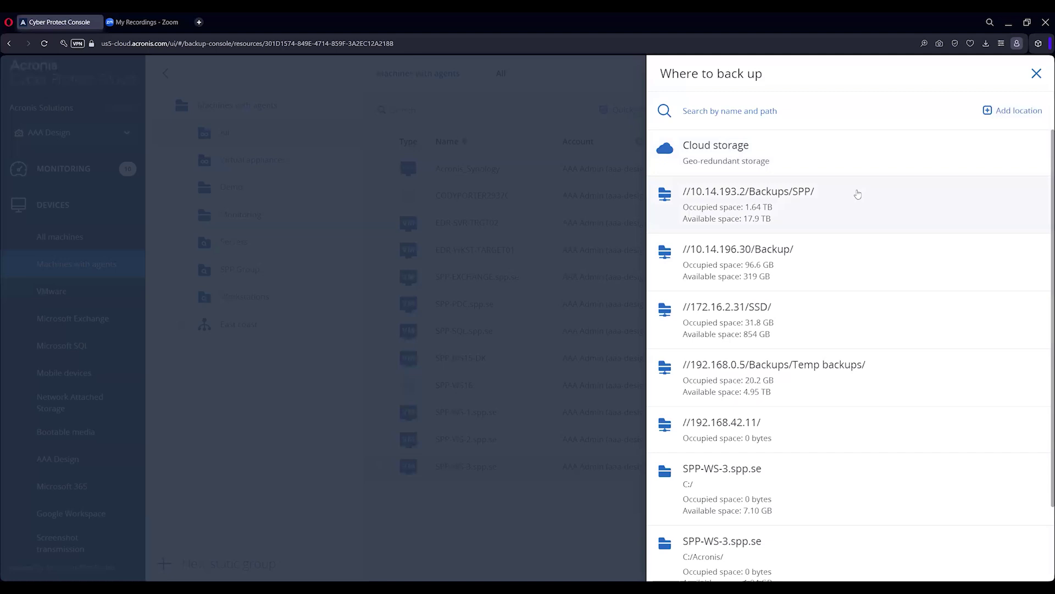
{"action": "left_click", "coordinate": [767, 204]}
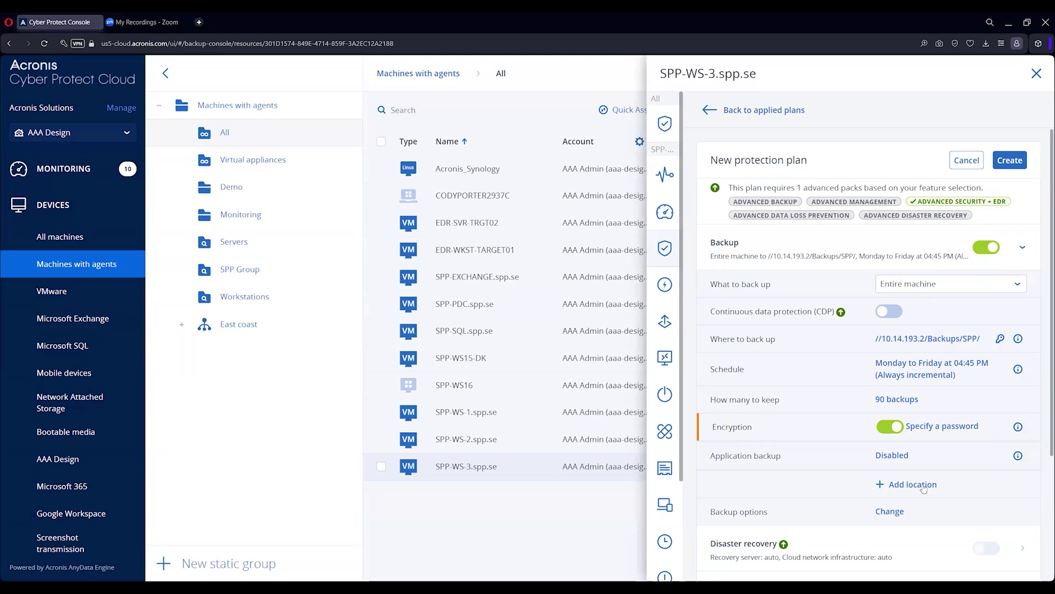
{"action": "left_click", "coordinate": [923, 488]}
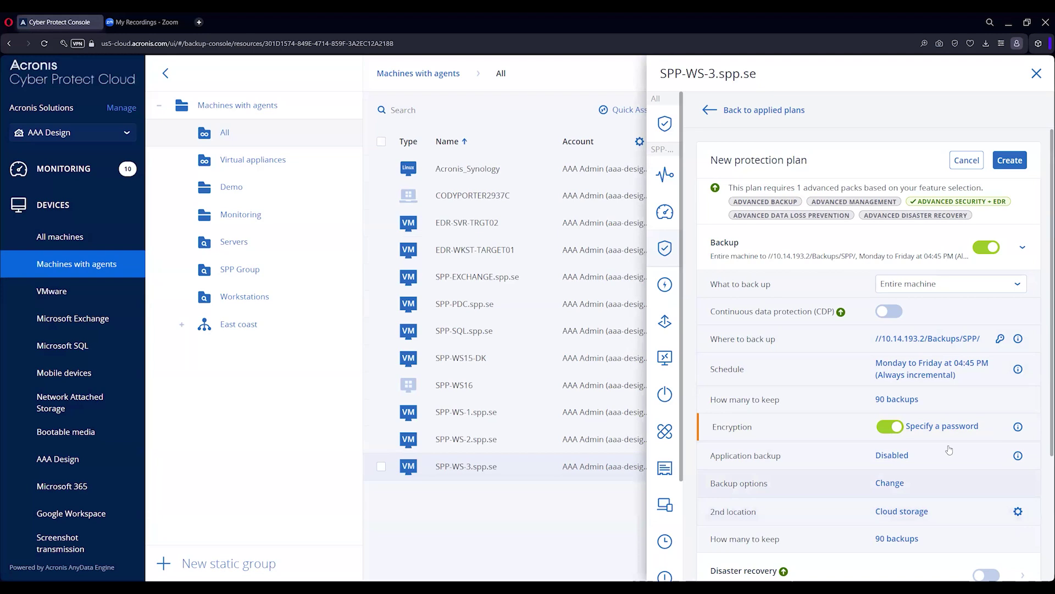
Review the always-incremental schedule, weekly Monday–Friday at 04:45 PM, without changes
{"action": "left_click", "coordinate": [924, 376]}
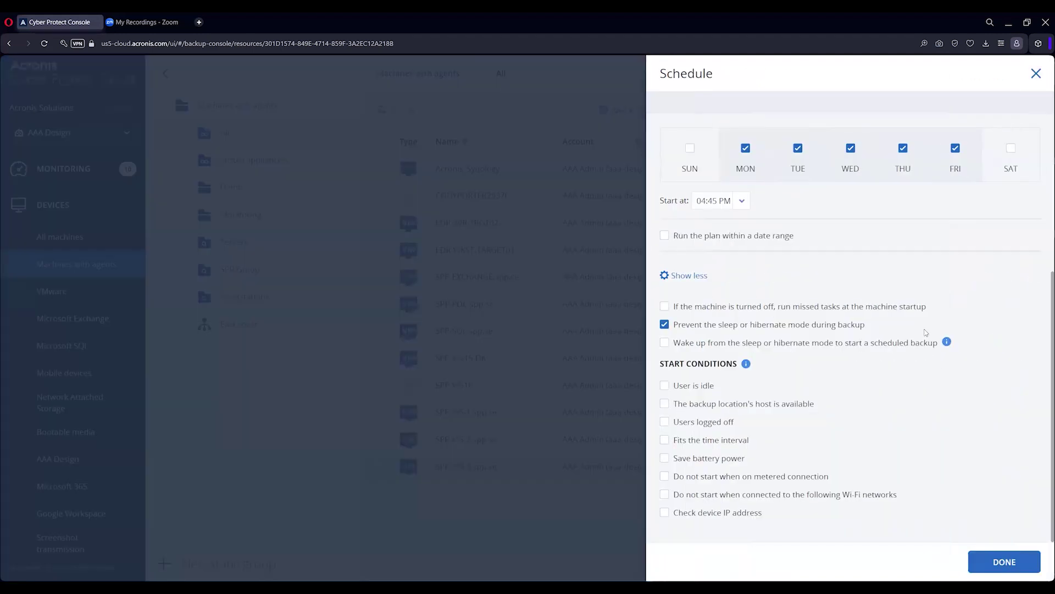
{"action": "scroll", "coordinate": [926, 330], "scroll_direction": "up", "scroll_amount": 4}
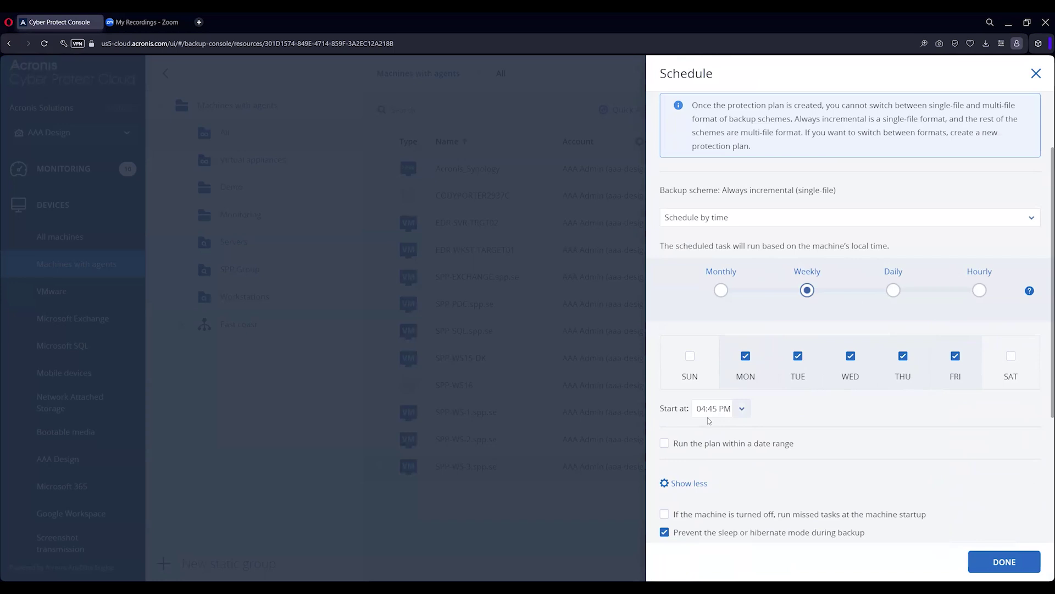
{"action": "scroll", "coordinate": [800, 453], "scroll_direction": "down", "scroll_amount": 3}
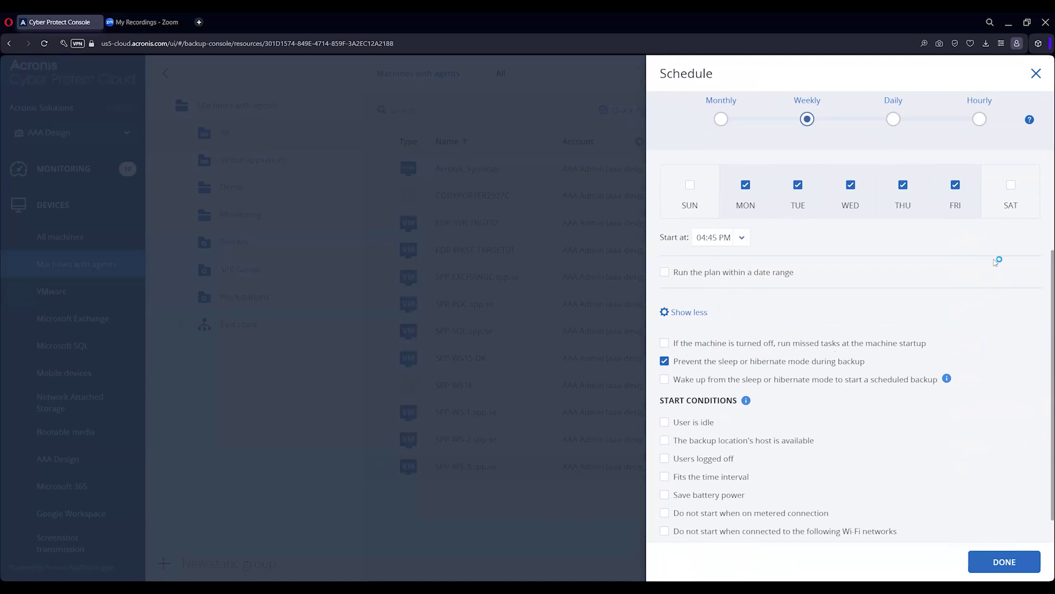
Switch retention to By backup age: 12 months monthly, 12 weeks weekly, 3 days daily
{"action": "left_click", "coordinate": [1036, 74]}
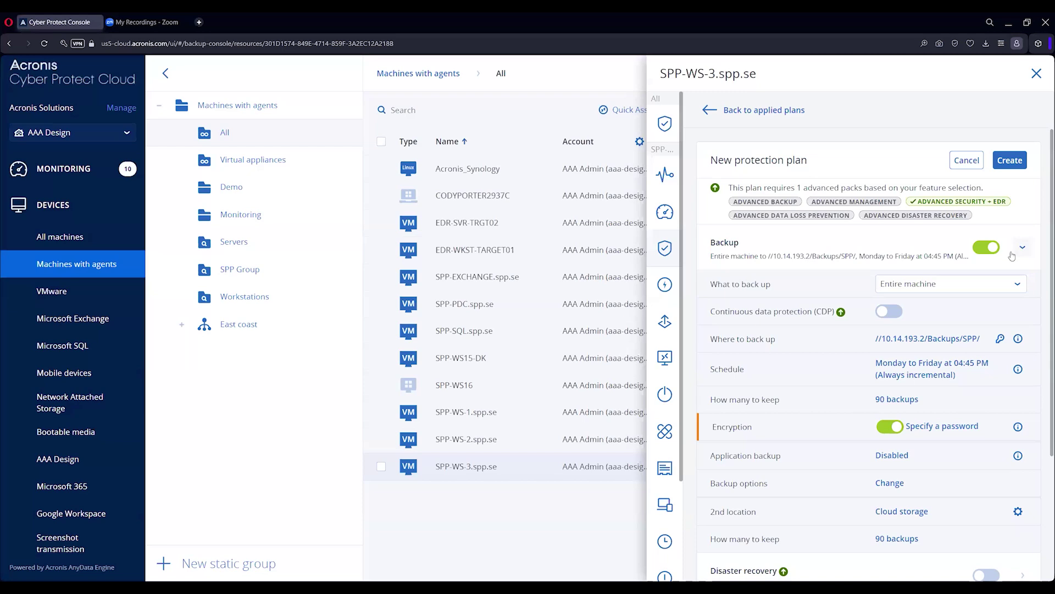
{"action": "left_click", "coordinate": [910, 399]}
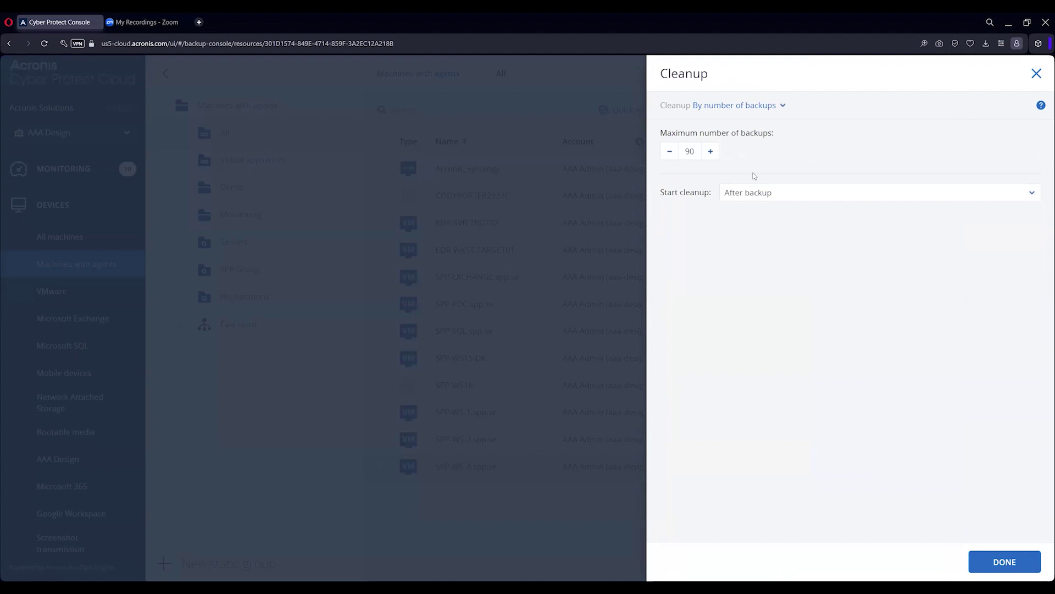
{"action": "left_click", "coordinate": [735, 106]}
{"action": "left_click", "coordinate": [743, 124]}
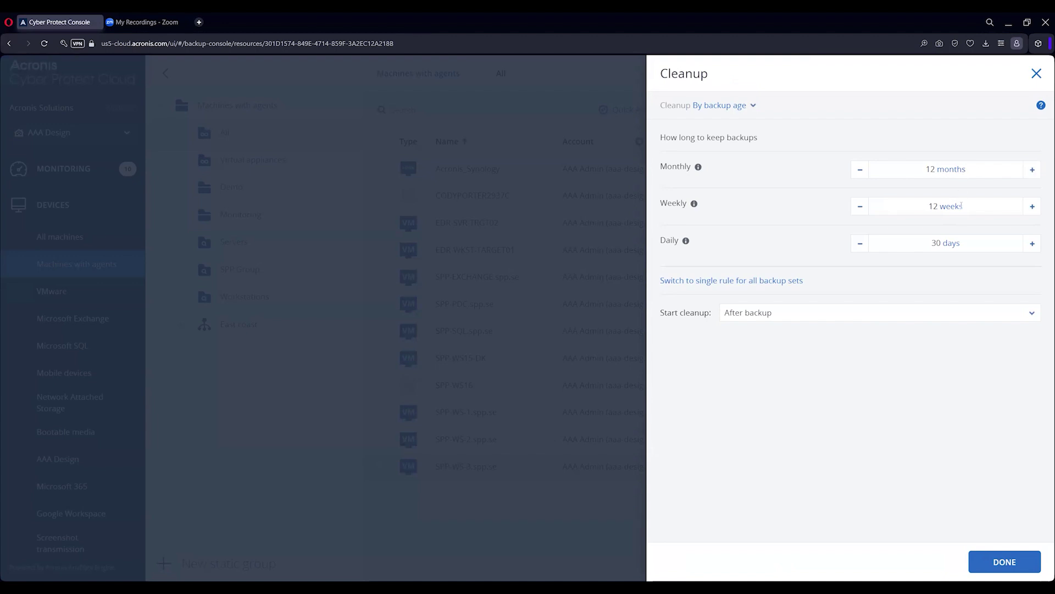
{"action": "type", "text": "3"}
{"action": "left_click", "coordinate": [1015, 133]}
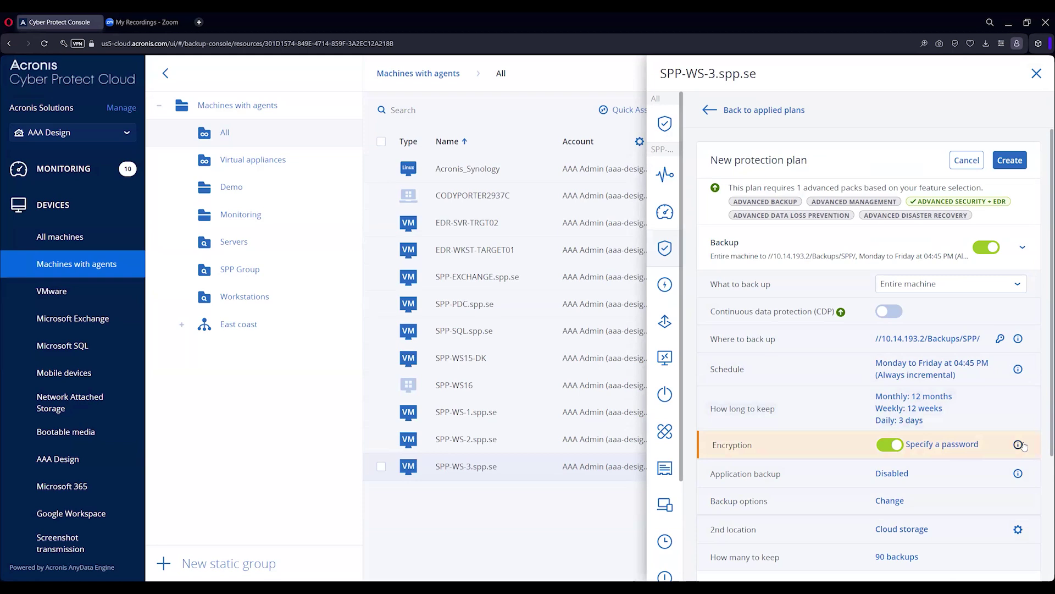
{"action": "scroll", "coordinate": [999, 421], "scroll_direction": "down", "scroll_amount": 1}
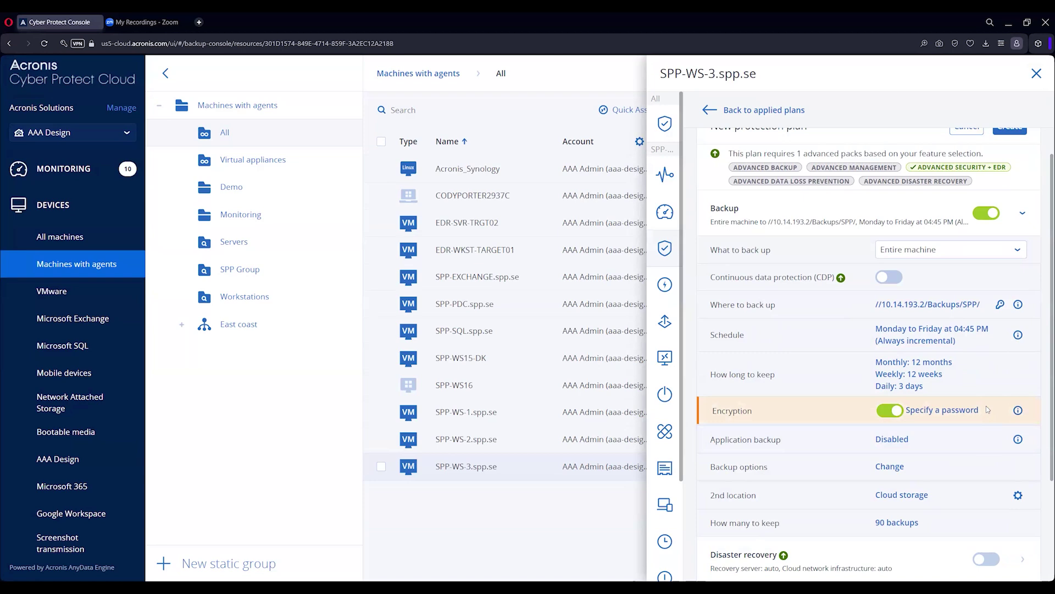
{"action": "left_click", "coordinate": [959, 413]}
{"action": "left_click", "coordinate": [460, 307]}
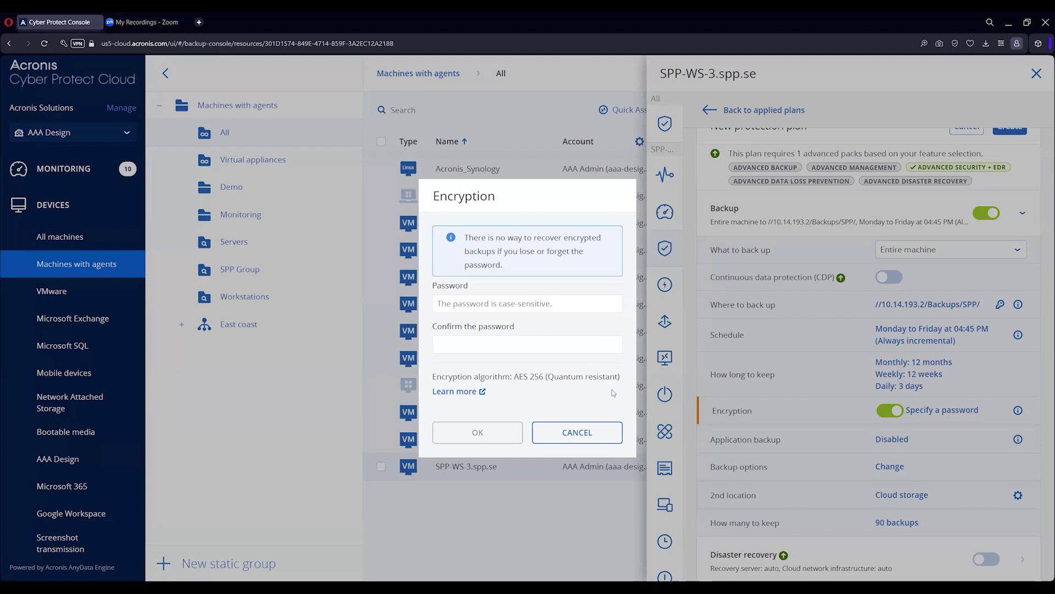
{"action": "left_click", "coordinate": [606, 428]}
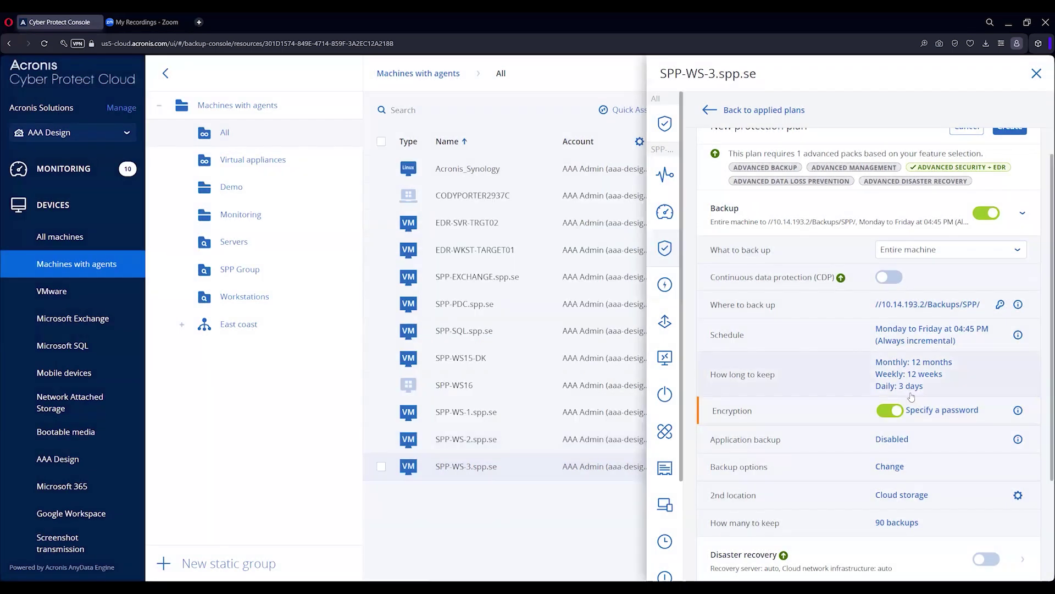
Check the application backup choices and leave Application backup Disabled with no apps enabled
{"action": "left_click", "coordinate": [939, 439]}
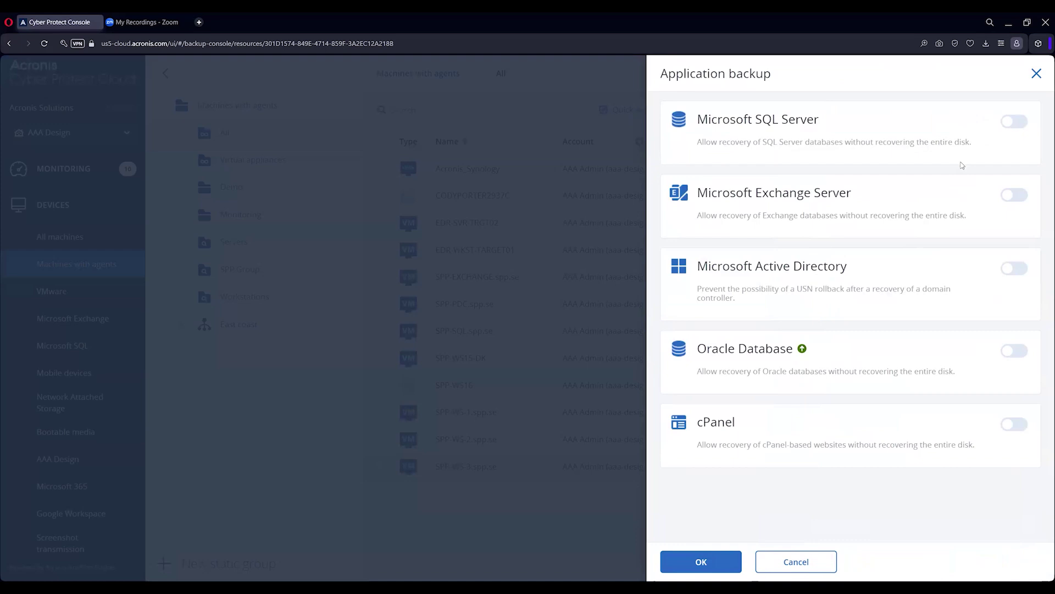
{"action": "left_click", "coordinate": [1037, 77]}
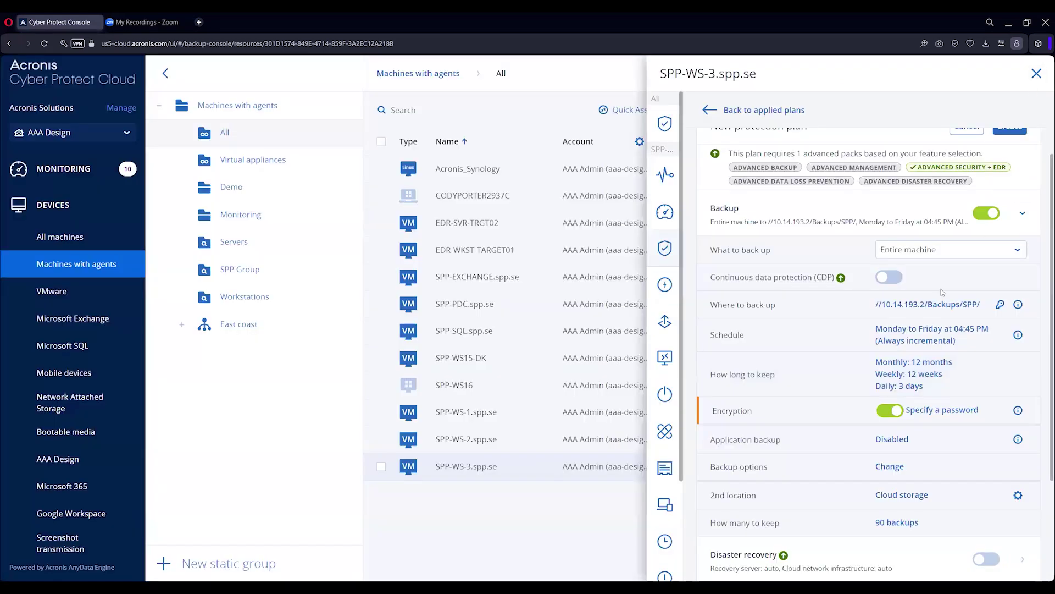
In the plan's Backup options, confirm Compression level is Normal
{"action": "left_click", "coordinate": [891, 466]}
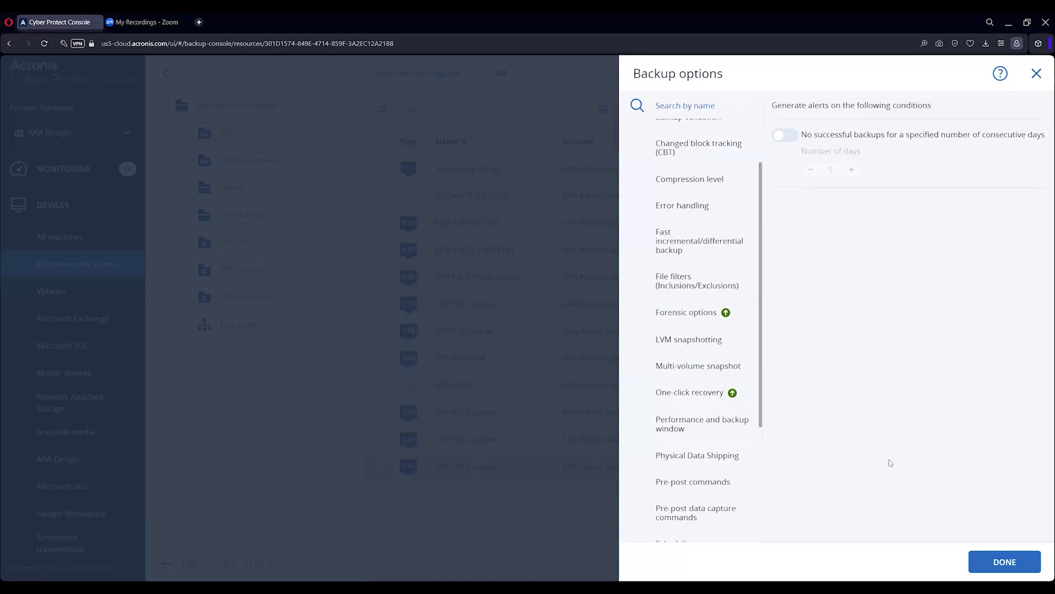
{"action": "scroll", "coordinate": [729, 378], "scroll_direction": "up", "scroll_amount": 2}
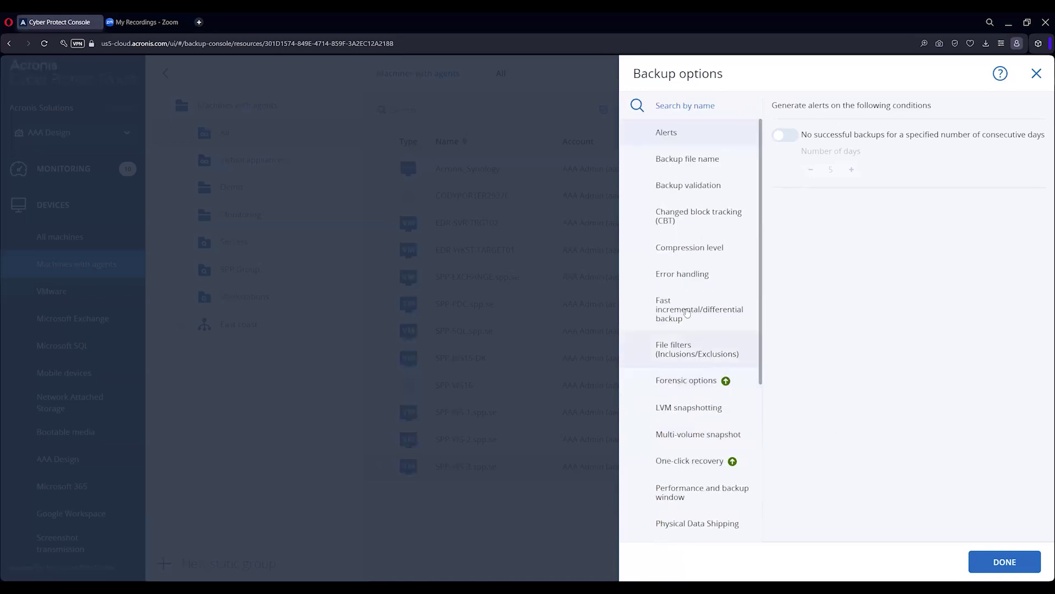
{"action": "left_click", "coordinate": [689, 247]}
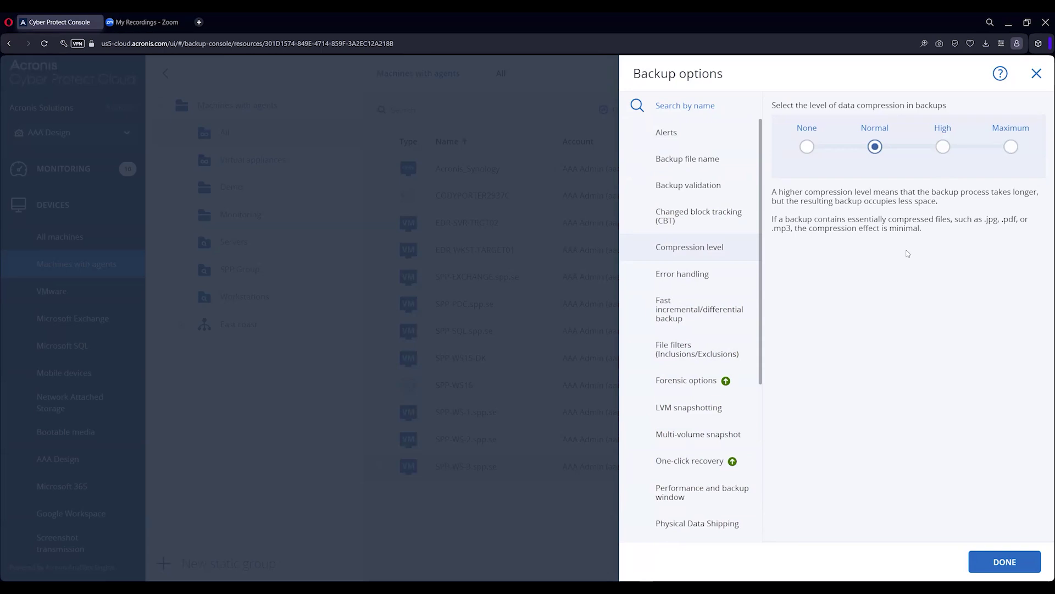
{"action": "scroll", "coordinate": [733, 313], "scroll_direction": "down", "scroll_amount": 2}
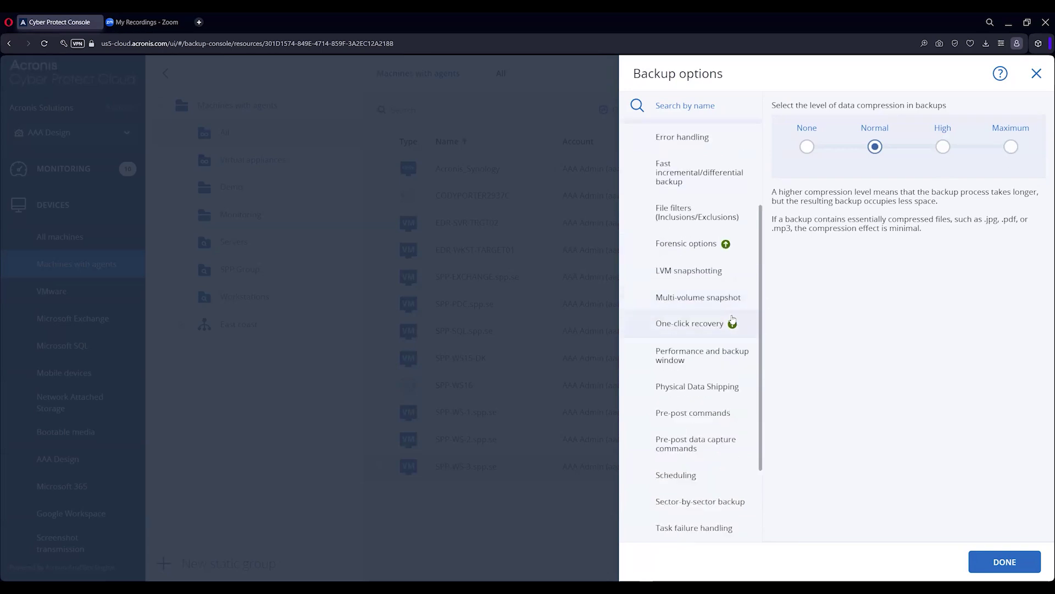
Enable a custom backup window: reduced-speed daytime hours, no backing up Friday about 2–8 PM
{"action": "left_click", "coordinate": [696, 357]}
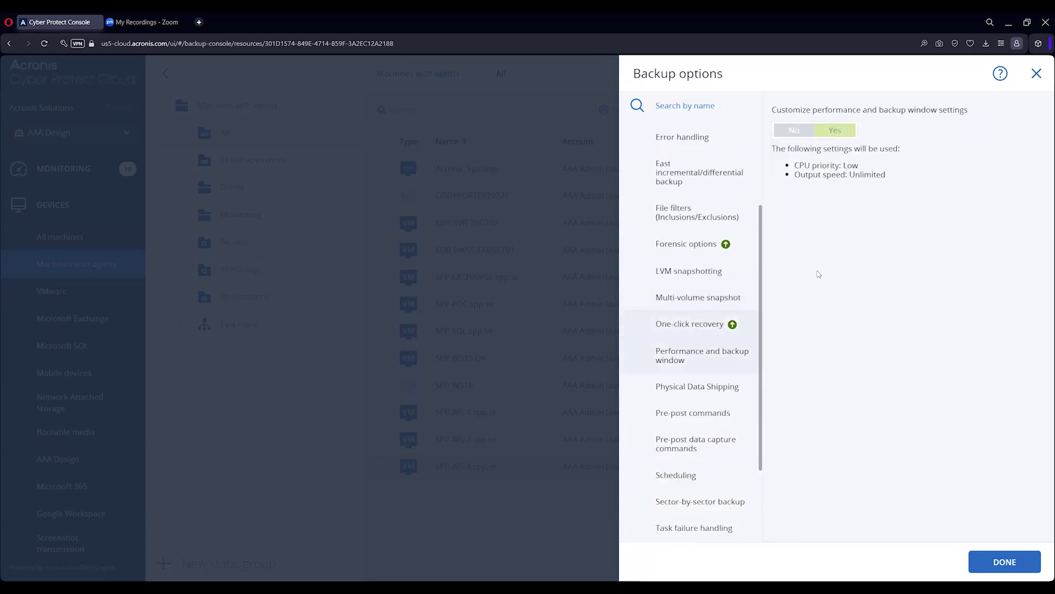
{"action": "left_click", "coordinate": [849, 135]}
{"action": "left_click_drag", "start_coordinate": [861, 203], "coordinate": [964, 336]}
{"action": "left_click", "coordinate": [960, 343]}
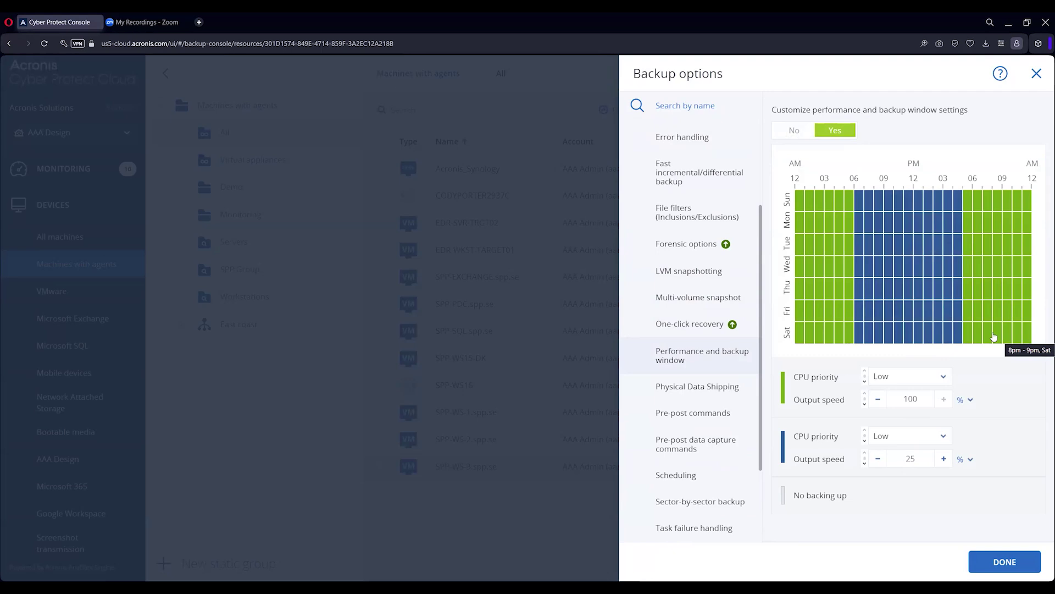
{"action": "left_click_drag", "start_coordinate": [918, 313], "coordinate": [998, 316]}
{"action": "left_click", "coordinate": [1013, 326]}
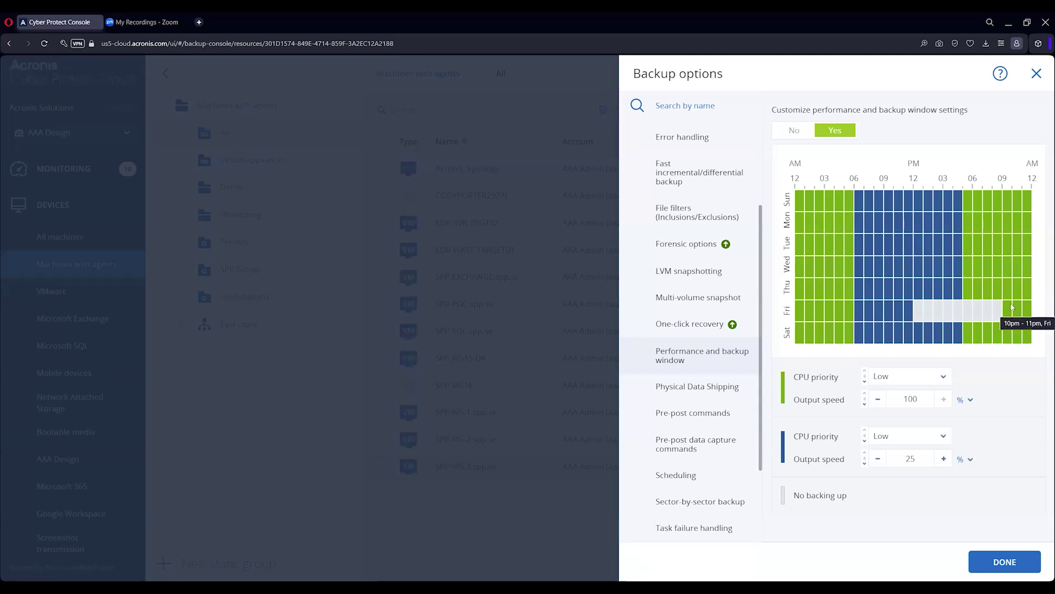
{"action": "left_click_drag", "start_coordinate": [849, 200], "coordinate": [981, 333]}
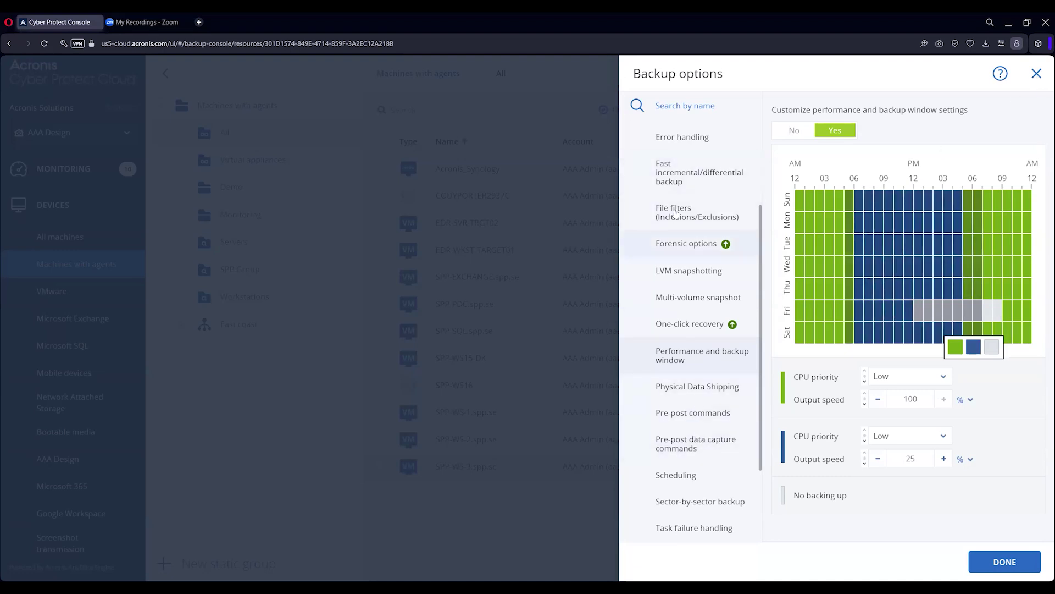
{"action": "left_click", "coordinate": [1036, 74]}
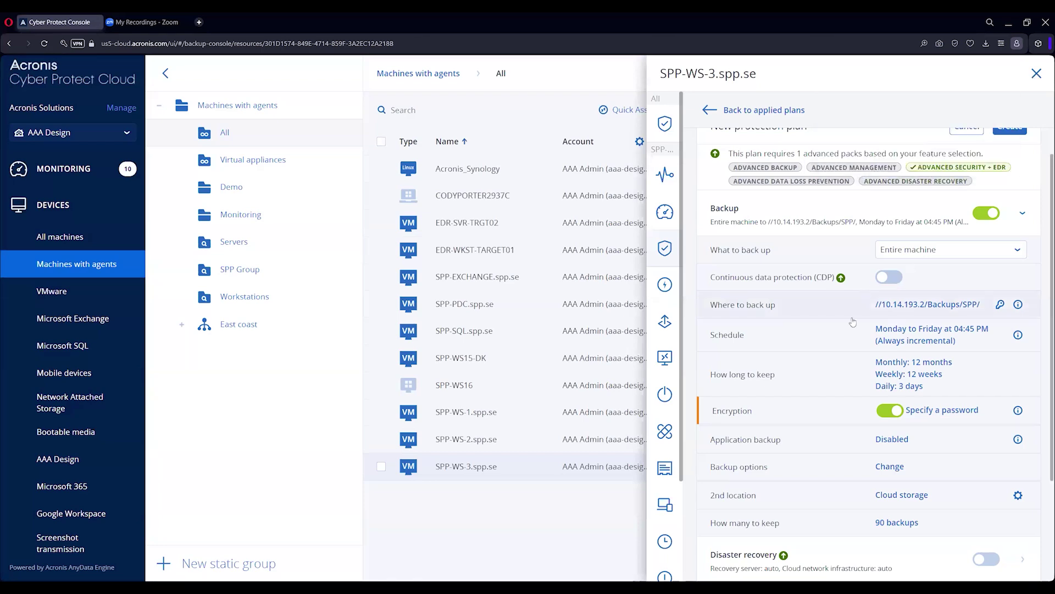
{"action": "scroll", "coordinate": [808, 401], "scroll_direction": "down", "scroll_amount": 3}
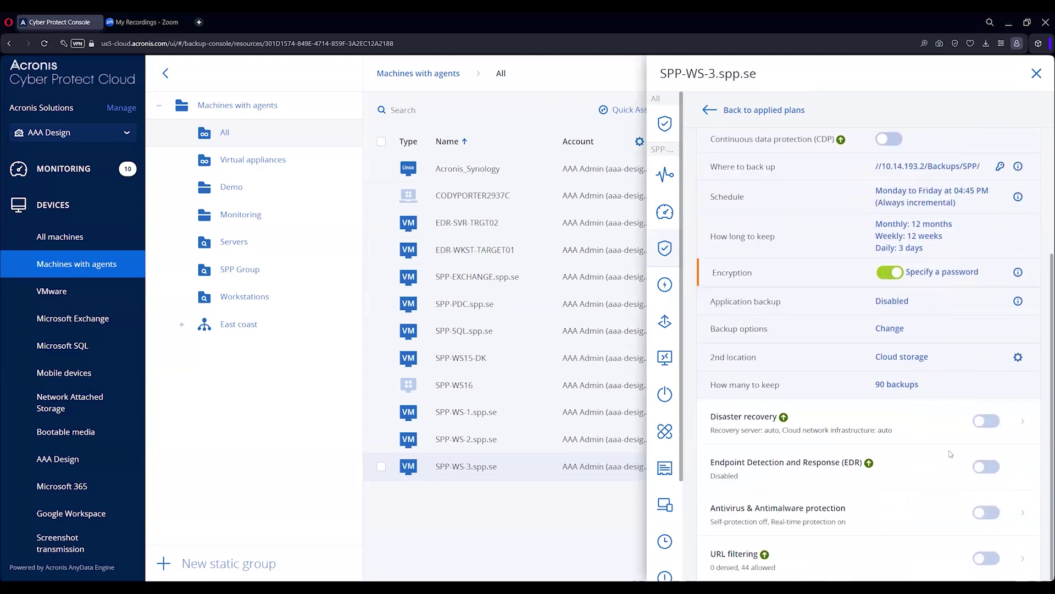
{"action": "scroll", "coordinate": [946, 457], "scroll_direction": "down", "scroll_amount": 2}
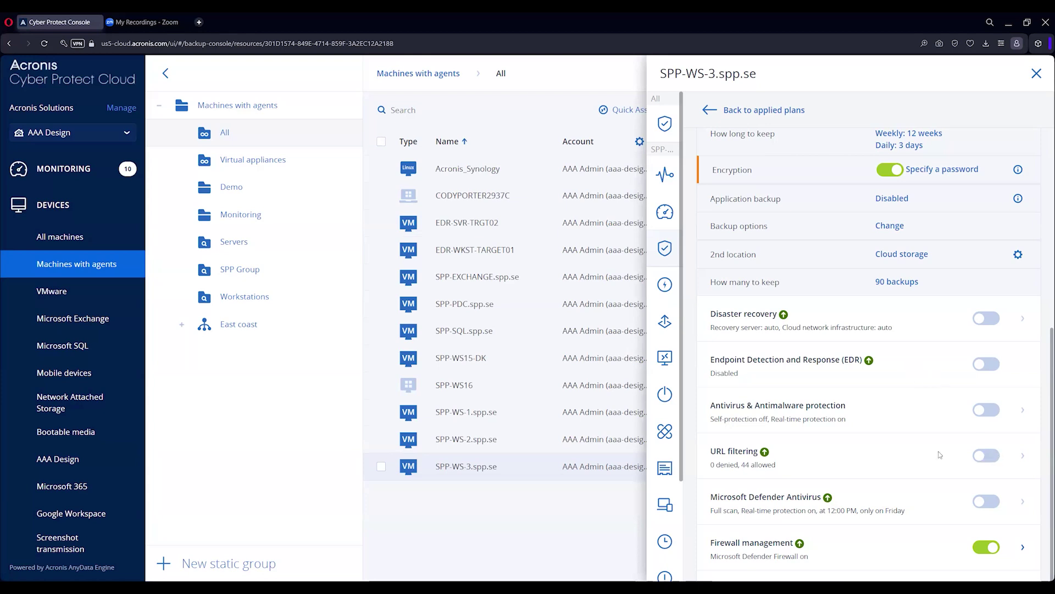
{"action": "scroll", "coordinate": [940, 455], "scroll_direction": "down", "scroll_amount": 2}
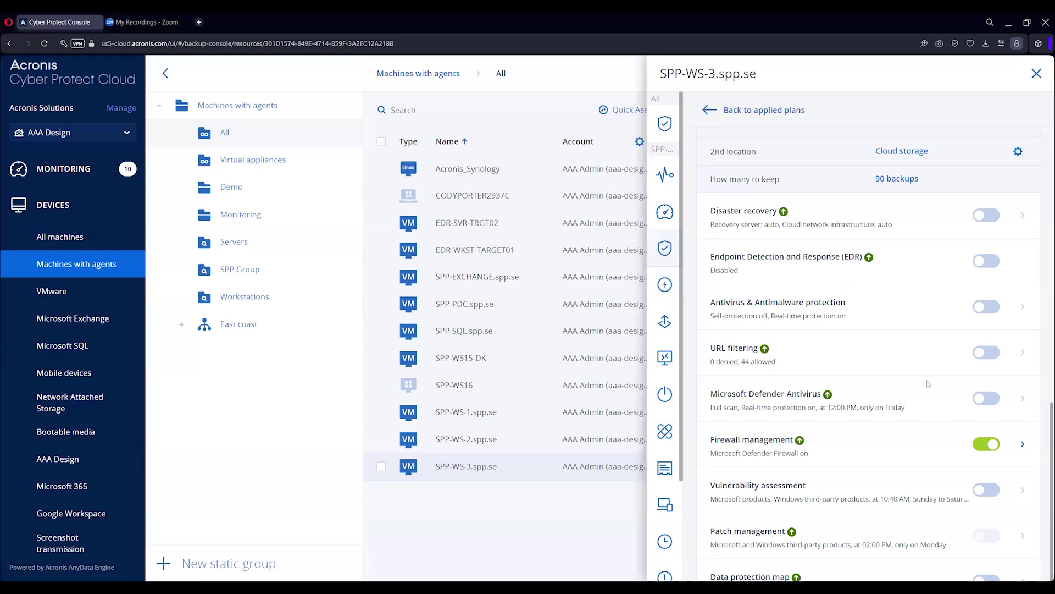
{"action": "scroll", "coordinate": [928, 384], "scroll_direction": "down", "scroll_amount": 1}
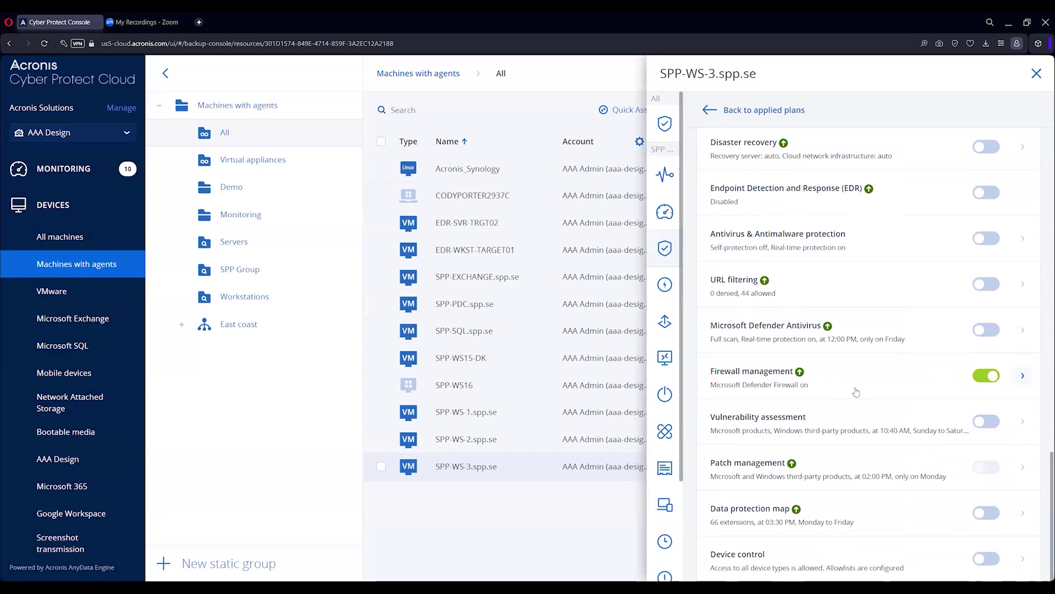
{"action": "scroll", "coordinate": [855, 392], "scroll_direction": "down", "scroll_amount": 1}
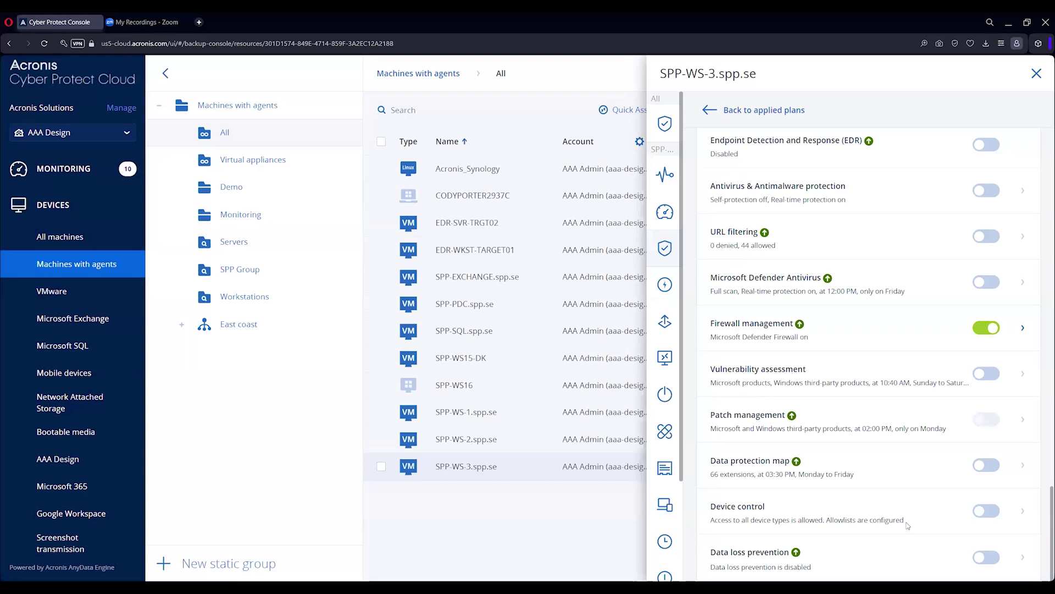
{"action": "scroll", "coordinate": [907, 526], "scroll_direction": "up", "scroll_amount": 10}
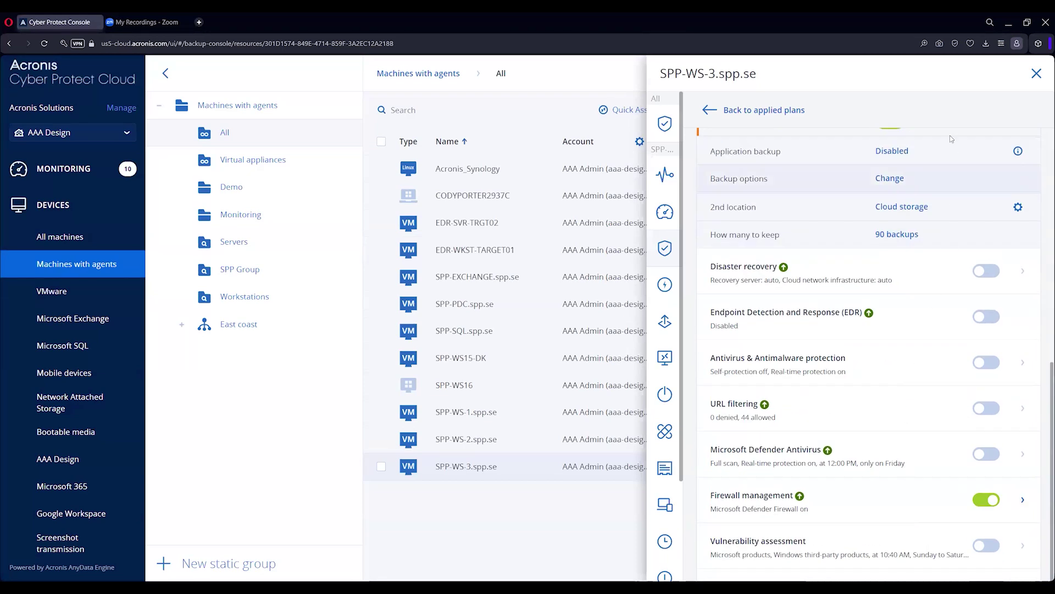